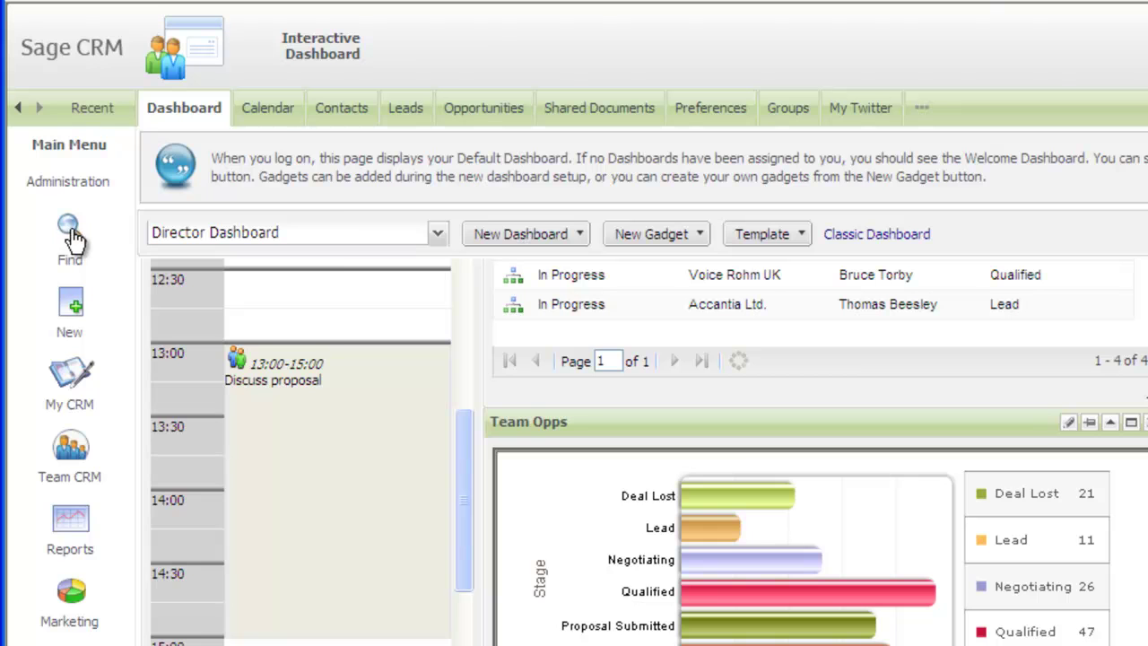
- Search companies by name 'Gate' and open Gatecom Inc. from the two results
{"action": "mouse_move", "coordinate": [70, 226]}
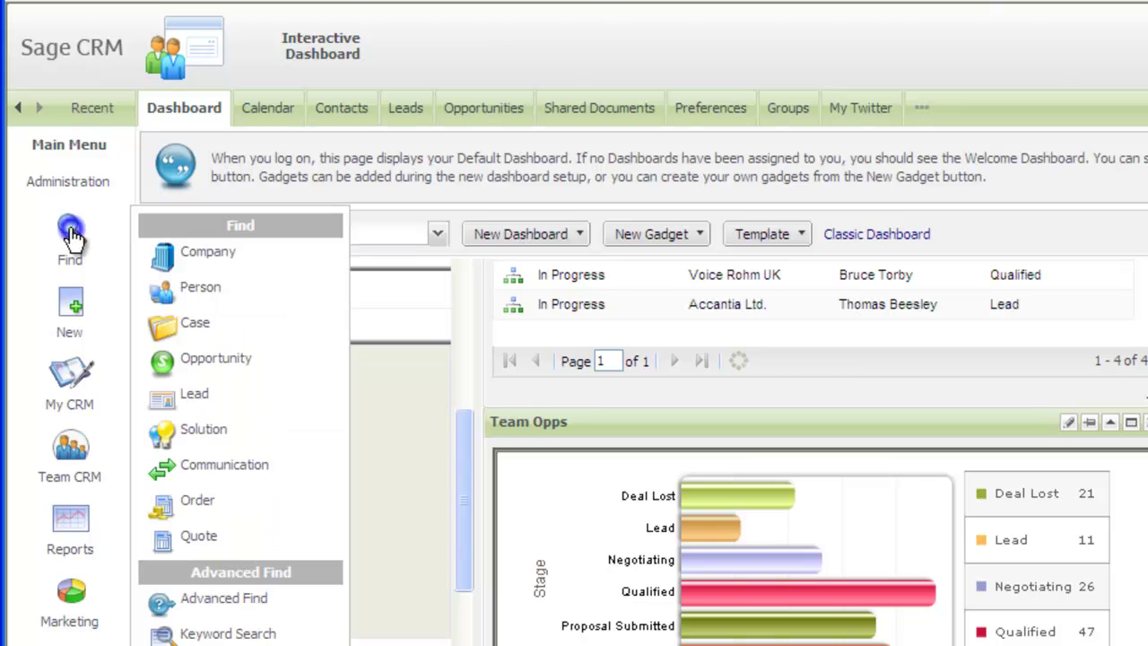
{"action": "left_click", "coordinate": [205, 256]}
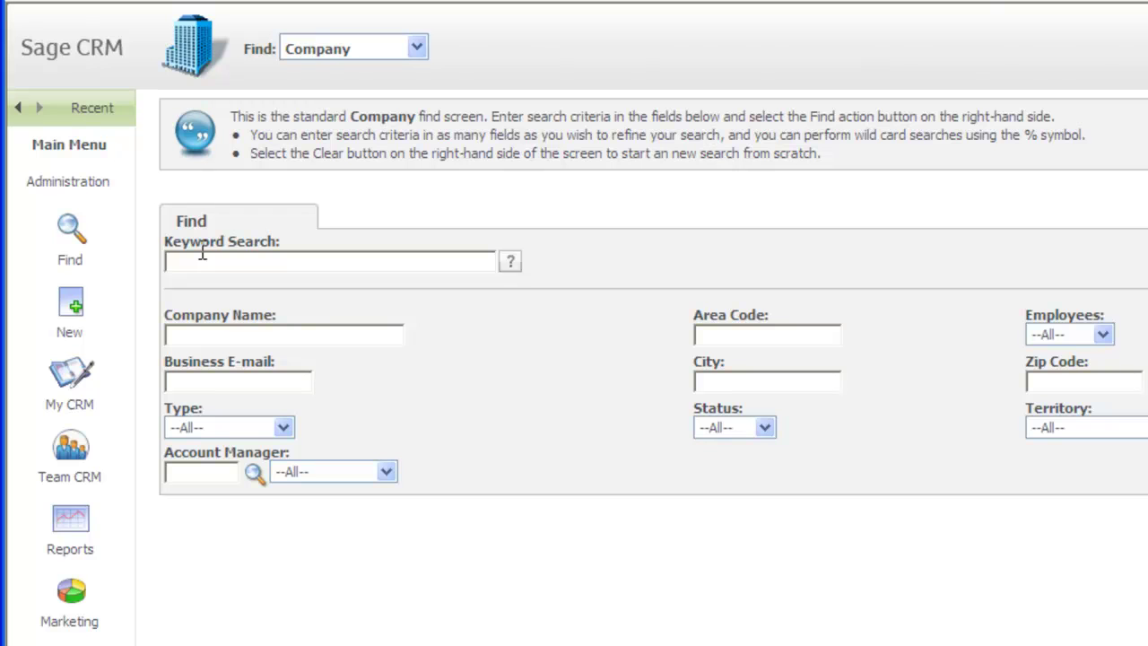
{"action": "left_click", "coordinate": [221, 332]}
{"action": "type", "text": "Gate"}
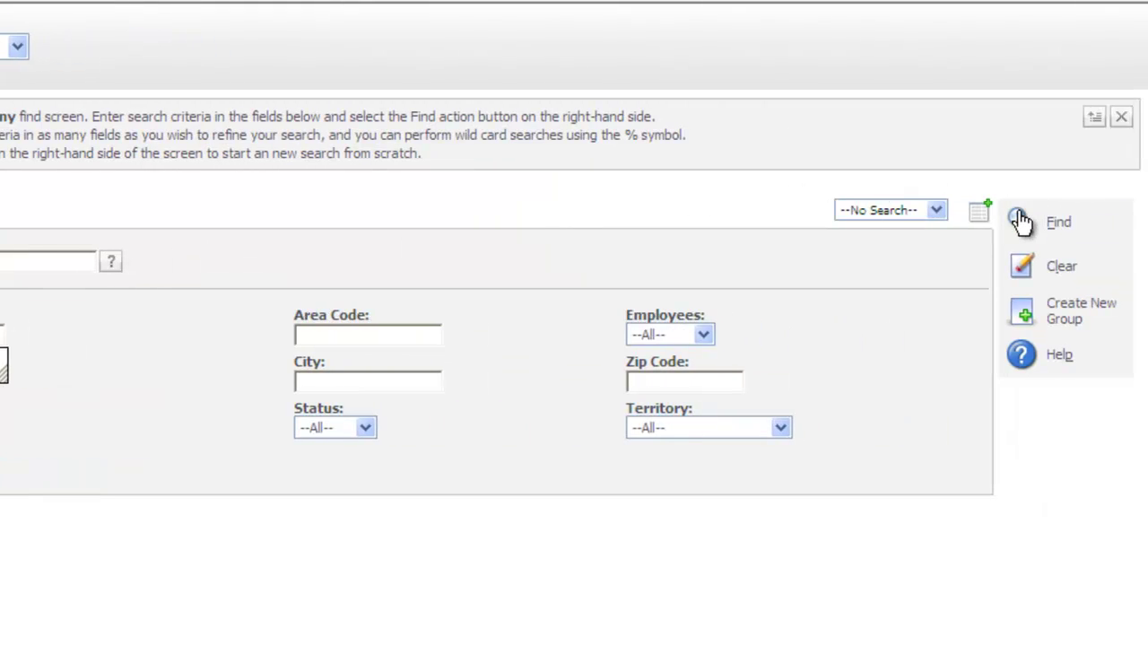
{"action": "left_click", "coordinate": [1020, 222]}
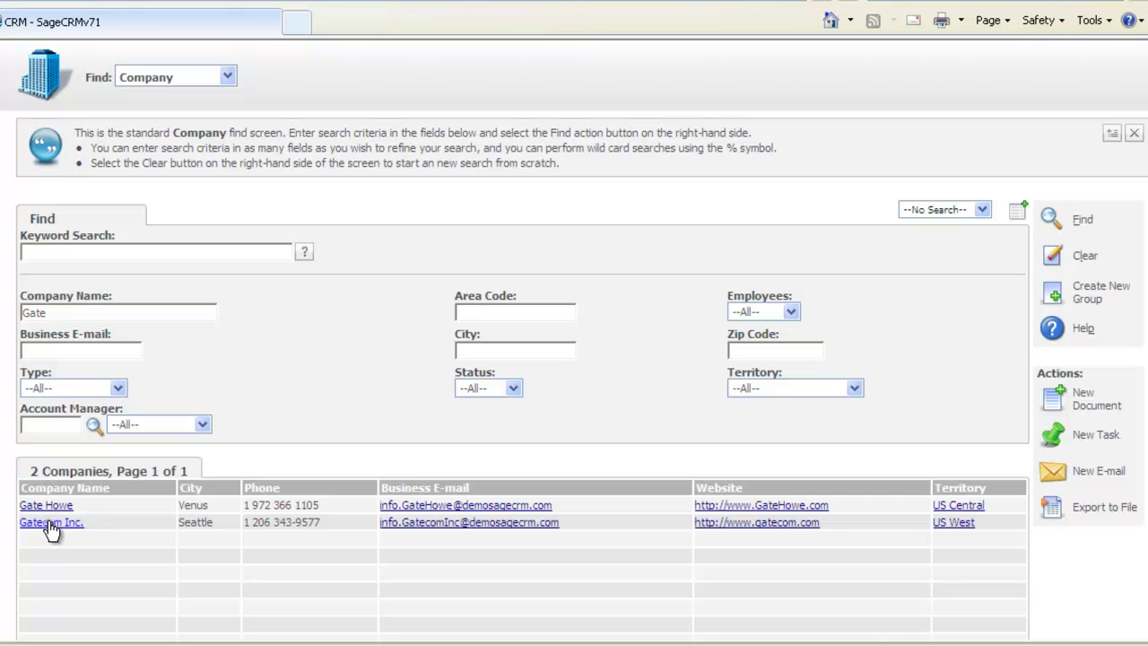
{"action": "left_click", "coordinate": [50, 523]}
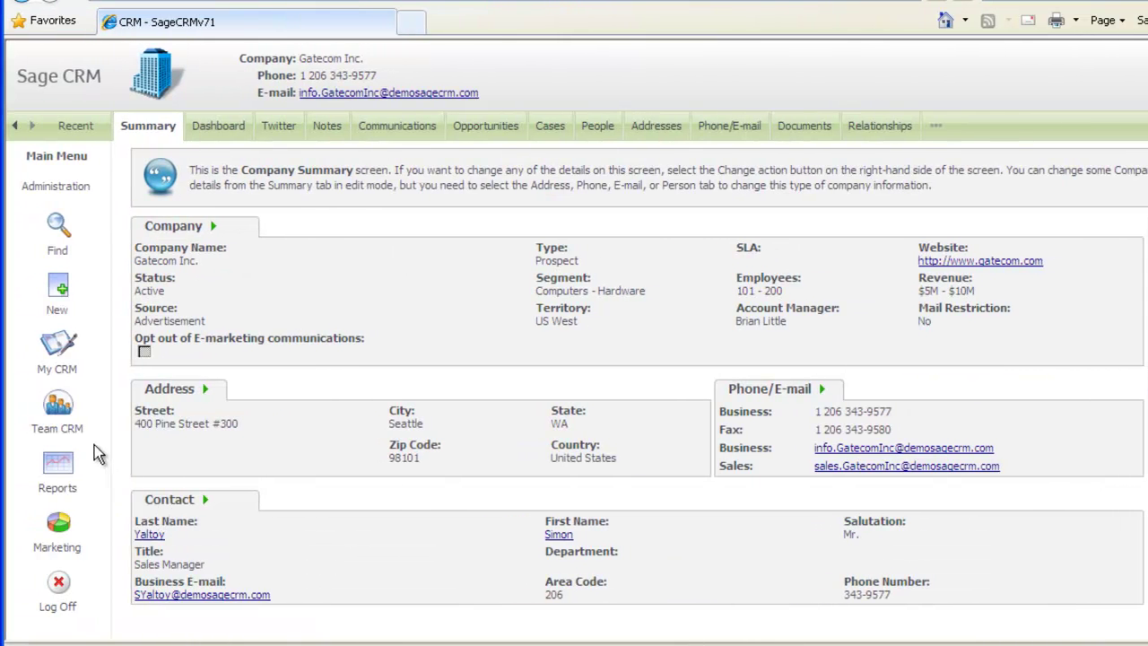
- Clear the company search and find Customer-type companies in the city London
{"action": "left_click", "coordinate": [56, 227]}
{"action": "left_click", "coordinate": [167, 245]}
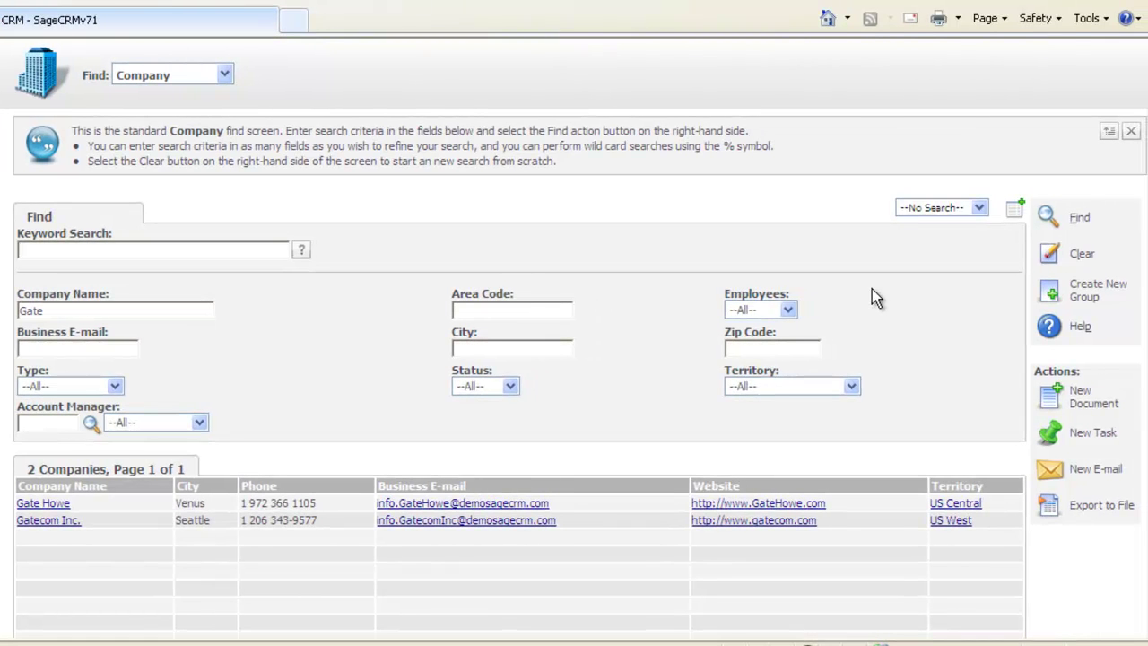
{"action": "left_click", "coordinate": [1056, 258]}
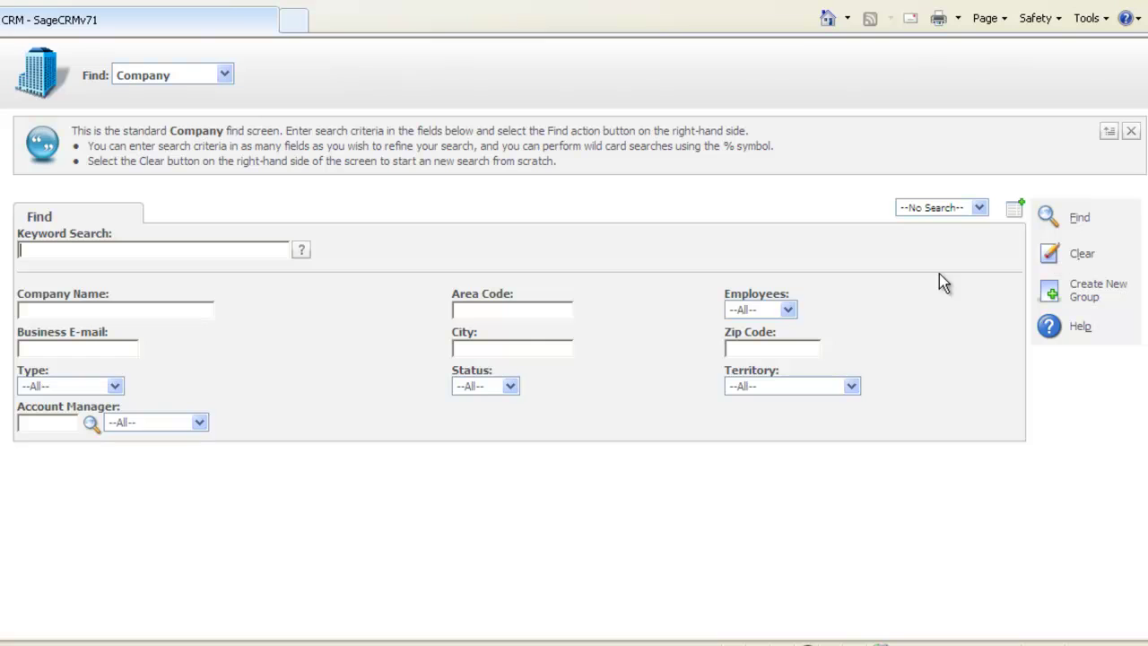
{"action": "left_click", "coordinate": [114, 386]}
{"action": "left_click", "coordinate": [105, 404]}
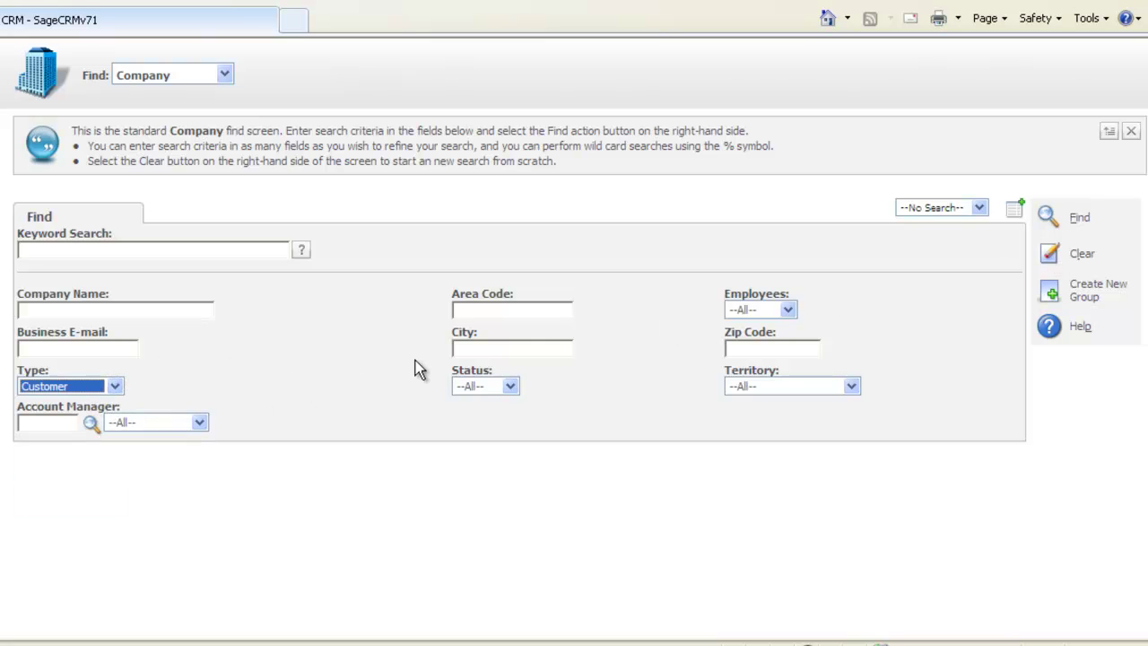
{"action": "left_click", "coordinate": [473, 346]}
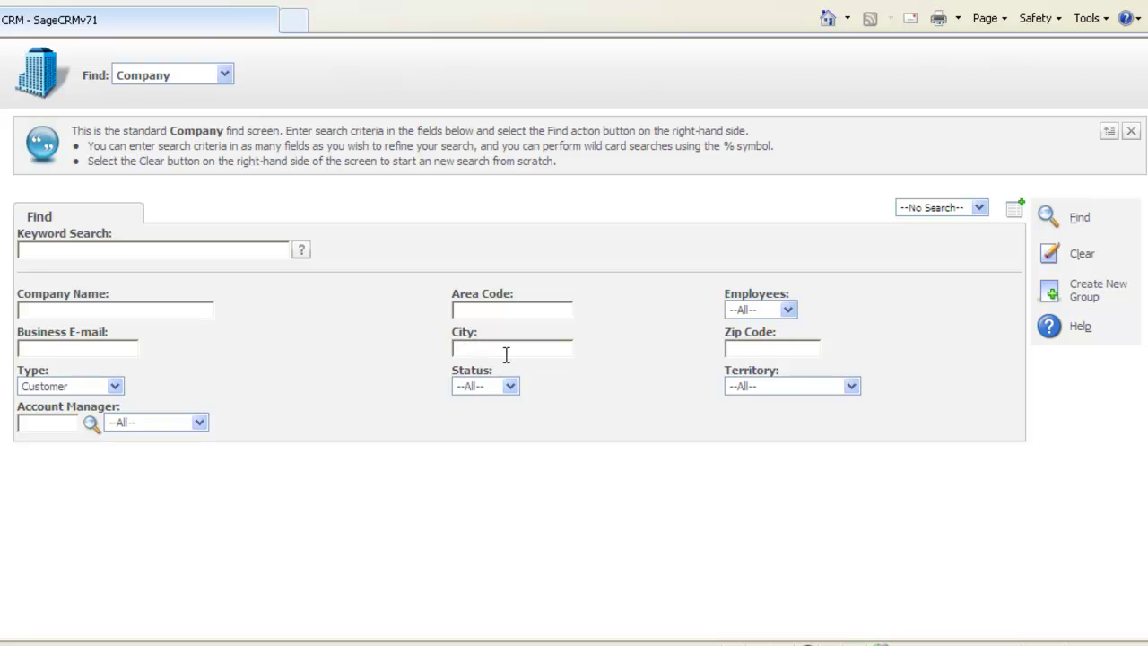
{"action": "type", "text": "London"}
{"action": "left_click", "coordinate": [1050, 218]}
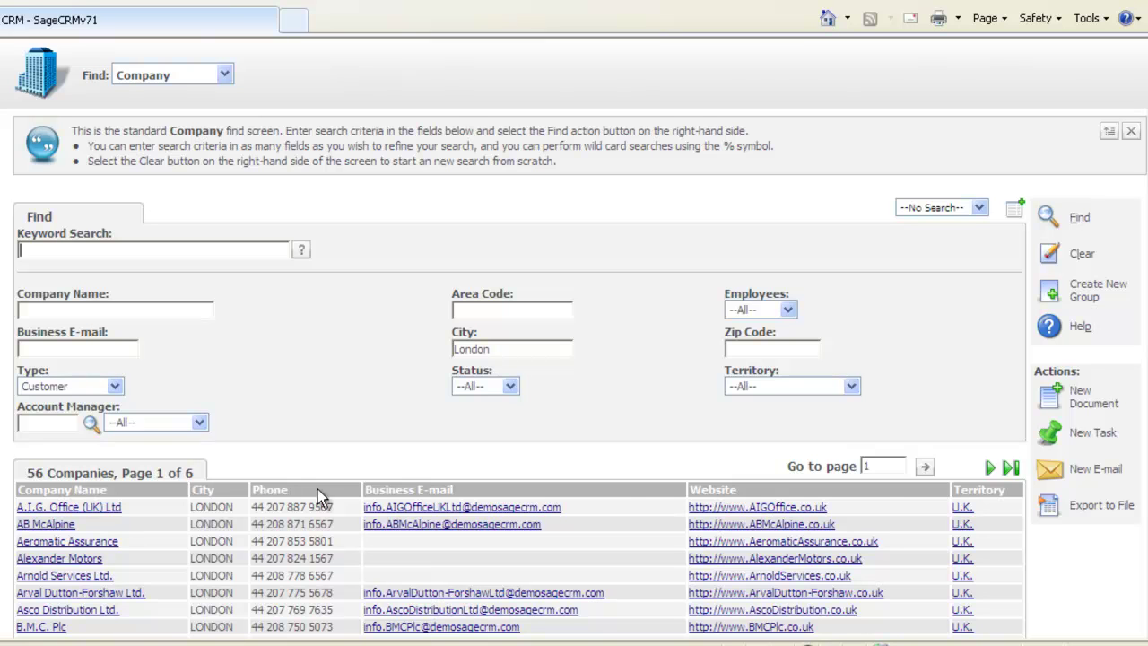
- Move through the 56 results to page 4 of 6
{"action": "left_click", "coordinate": [988, 468]}
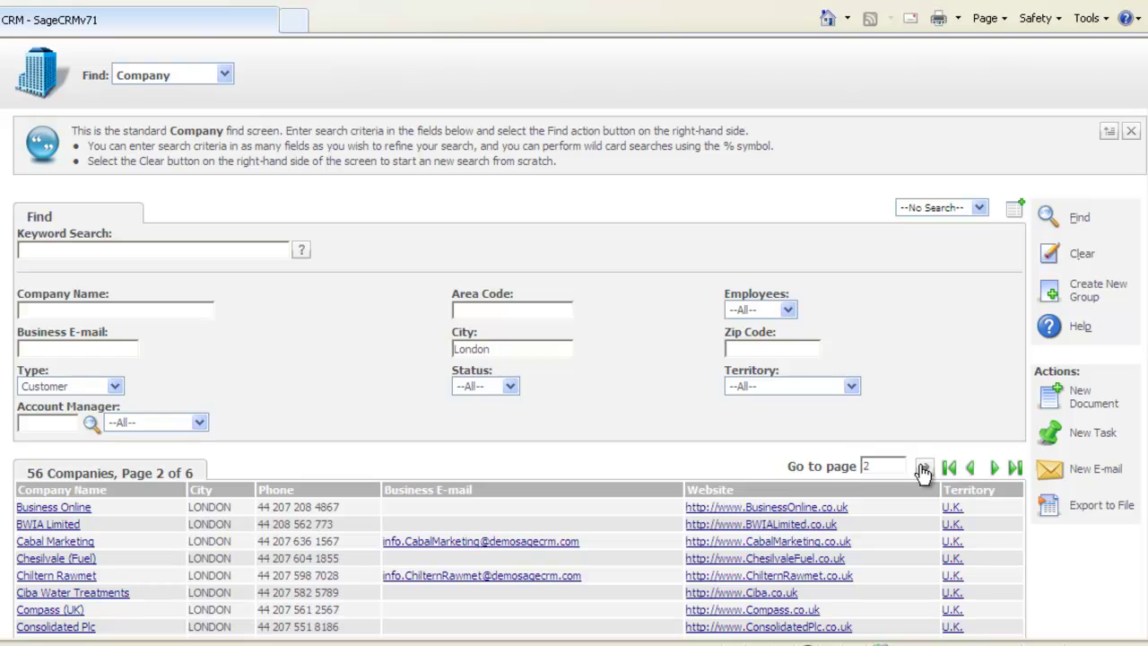
{"action": "left_click_drag", "start_coordinate": [893, 466], "coordinate": [850, 464]}
{"action": "type", "text": "4"}
{"action": "left_click", "coordinate": [924, 470]}
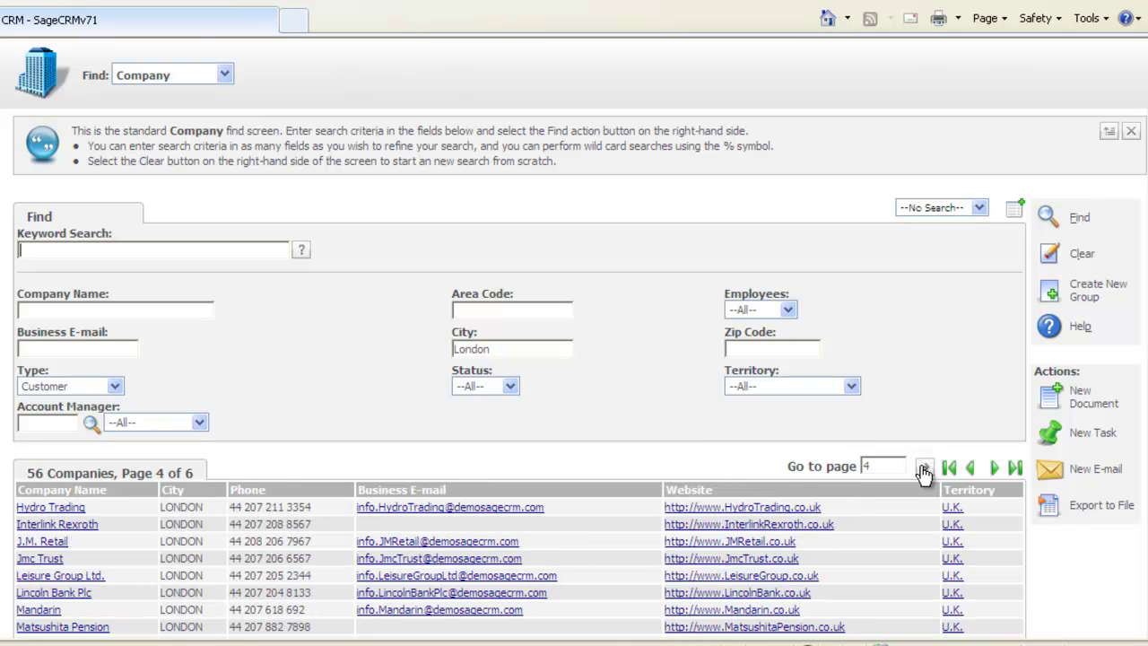
- Save the current criteria as search 'London Cust', then load it from the saved-search list
{"action": "left_click", "coordinate": [1016, 212]}
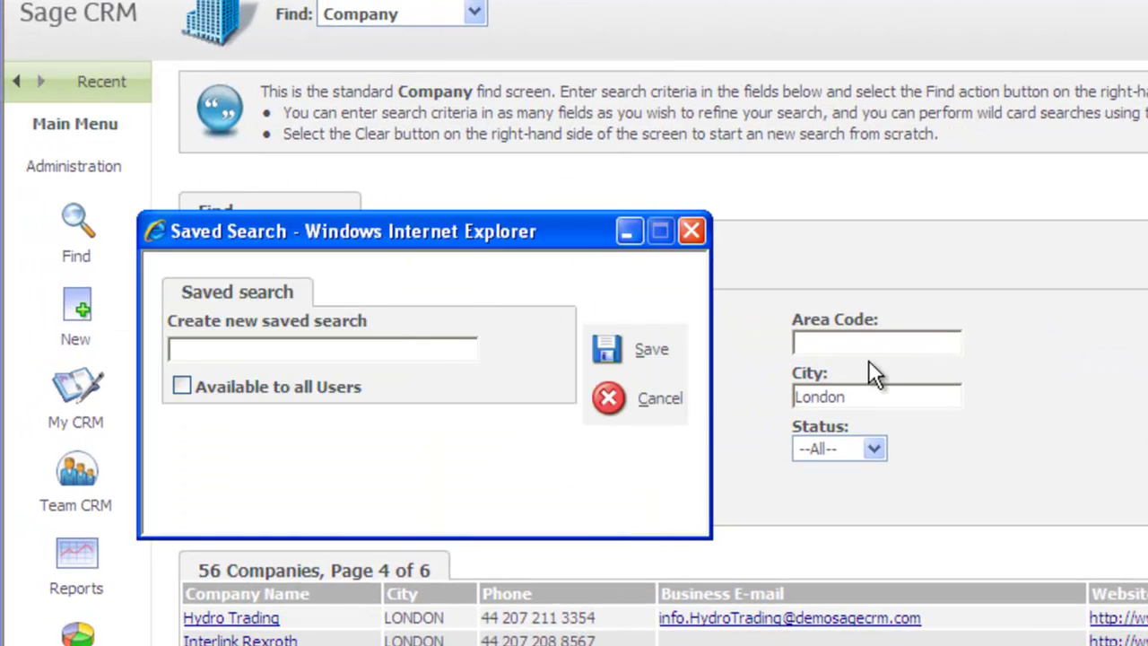
{"action": "left_click", "coordinate": [450, 351]}
{"action": "type", "text": "London Cust"}
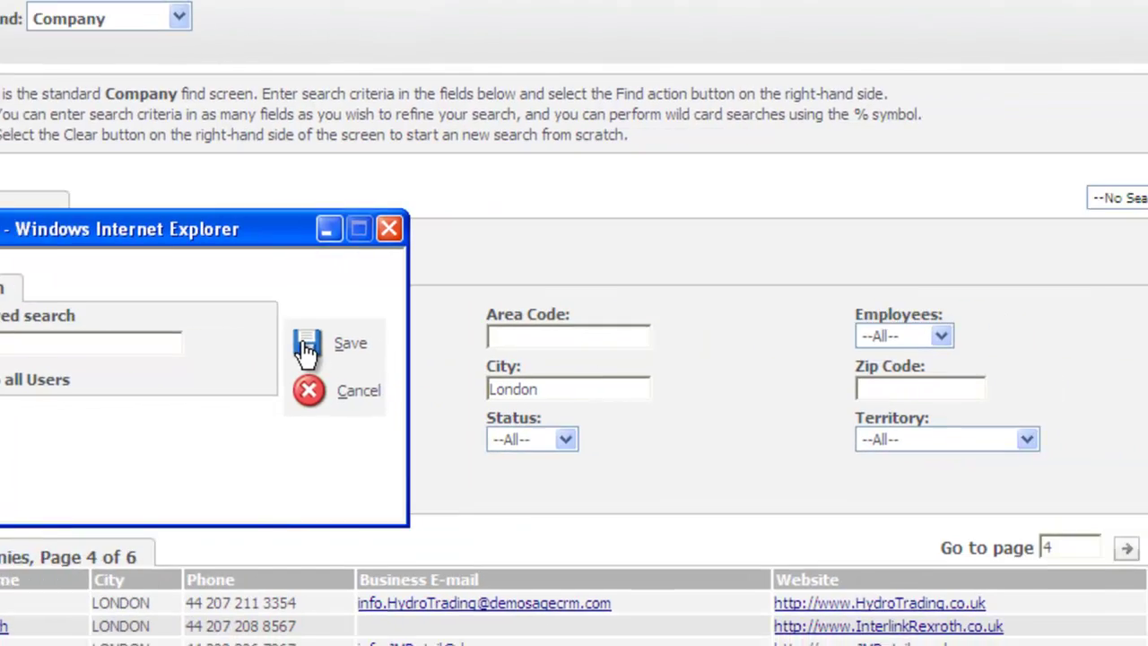
{"action": "left_click", "coordinate": [306, 350]}
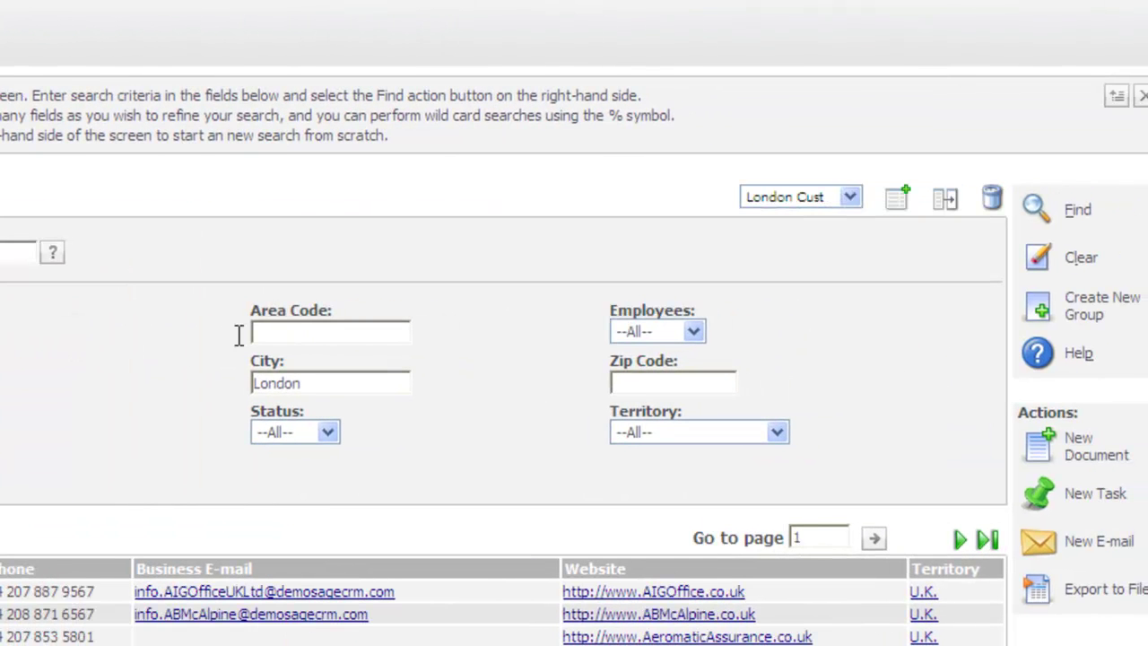
{"action": "left_click", "coordinate": [852, 196]}
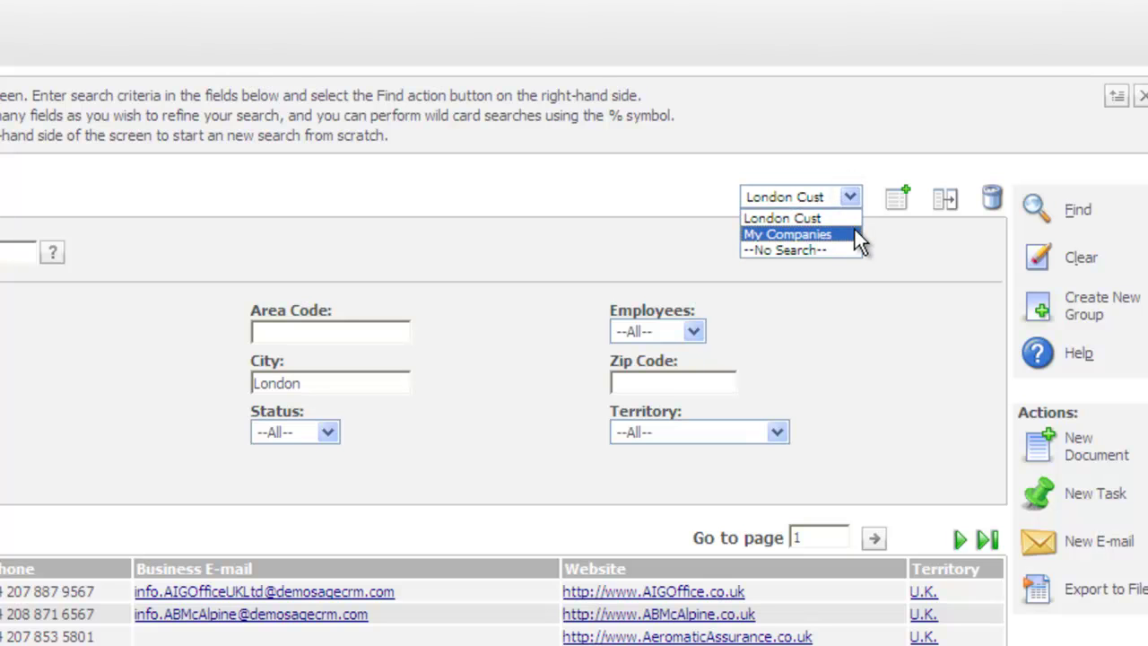
{"action": "left_click", "coordinate": [853, 218]}
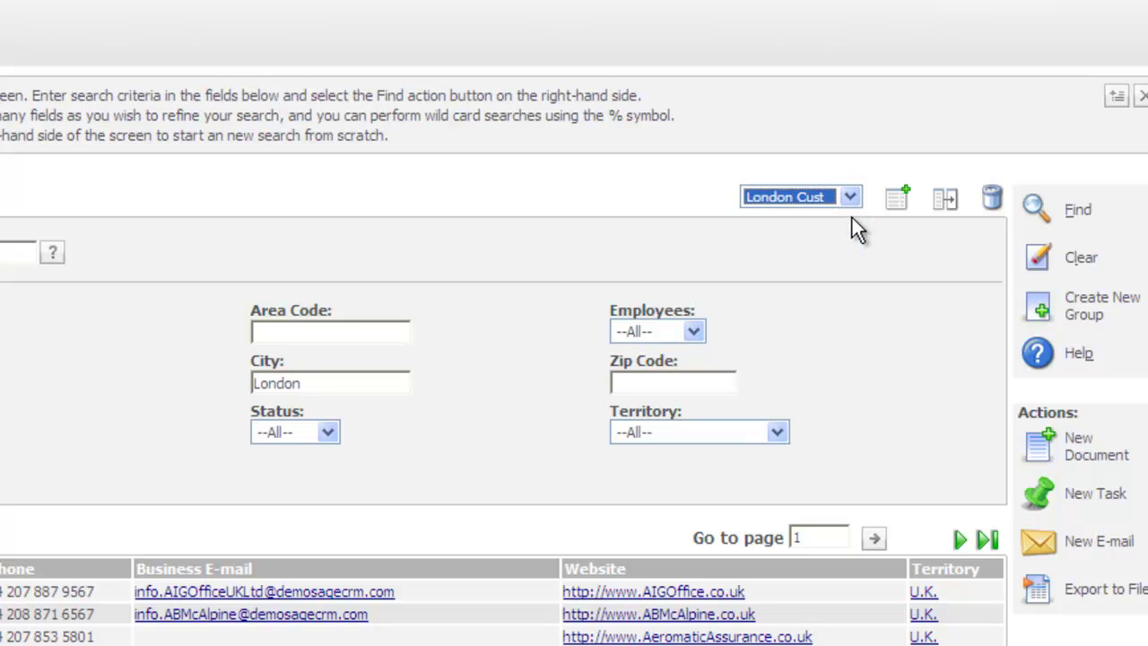
- Search opportunities with Status In Progress and Stage Negotiating, returning 26 across 3 pages
{"action": "left_click", "coordinate": [1040, 257]}
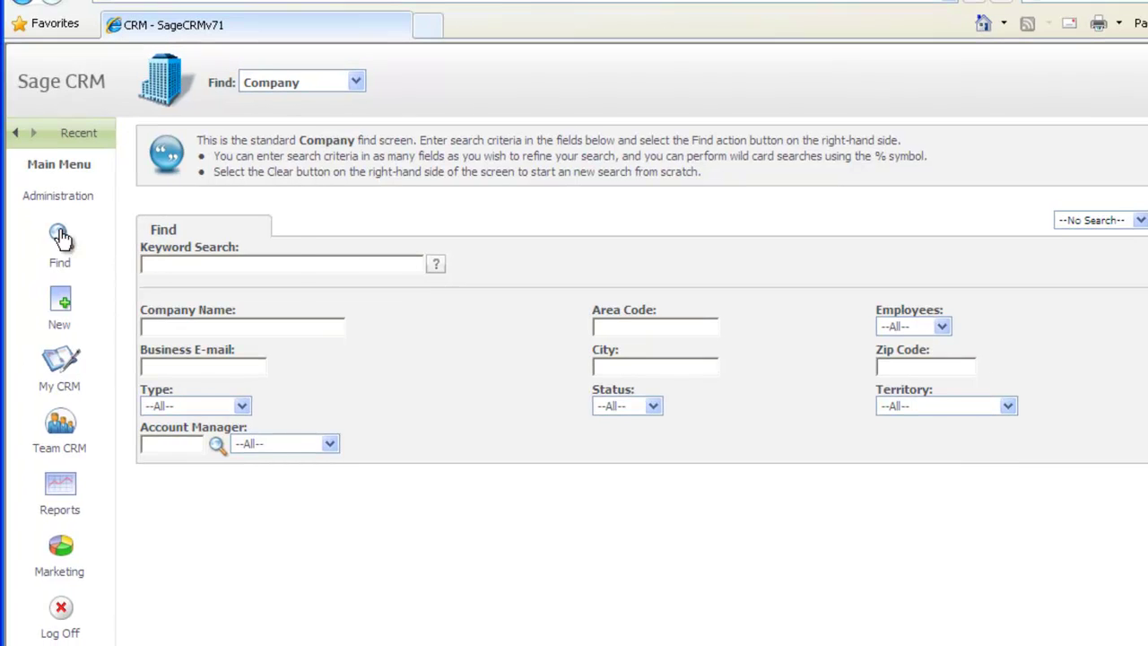
{"action": "mouse_move", "coordinate": [61, 236]}
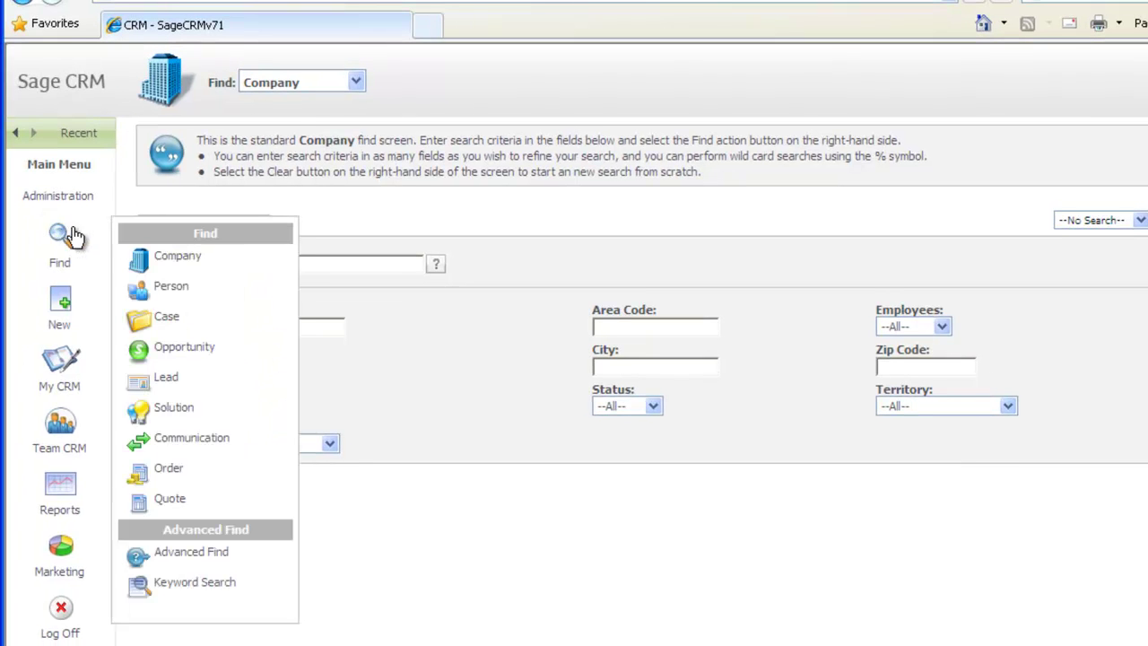
{"action": "left_click", "coordinate": [183, 348]}
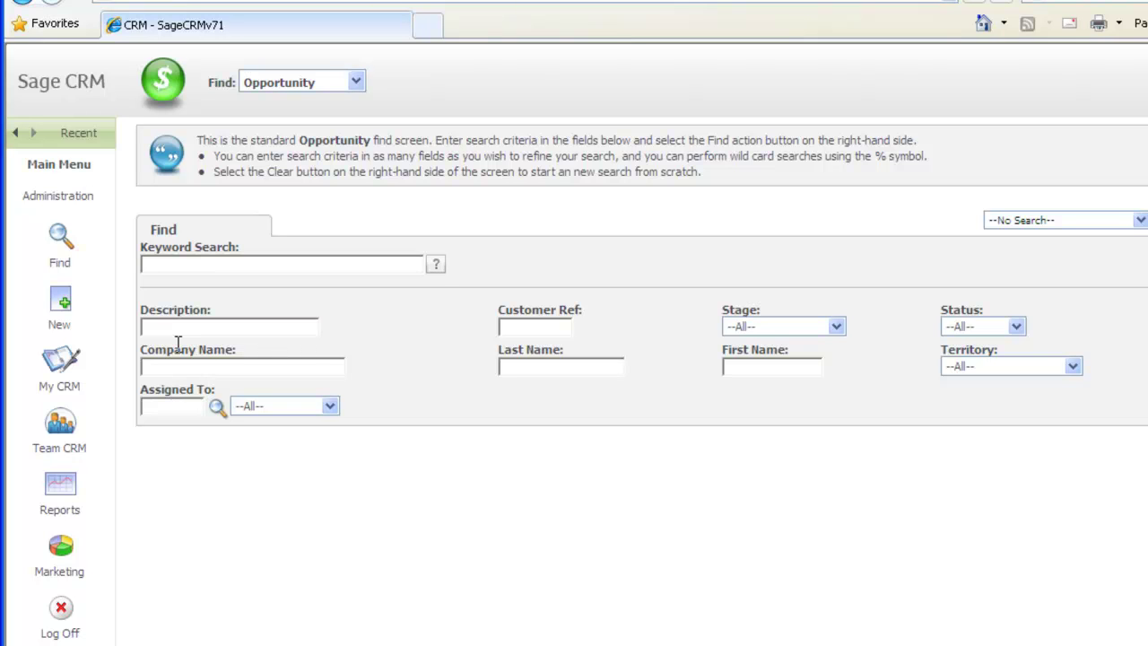
{"action": "left_click", "coordinate": [1019, 328]}
{"action": "left_click", "coordinate": [1010, 345]}
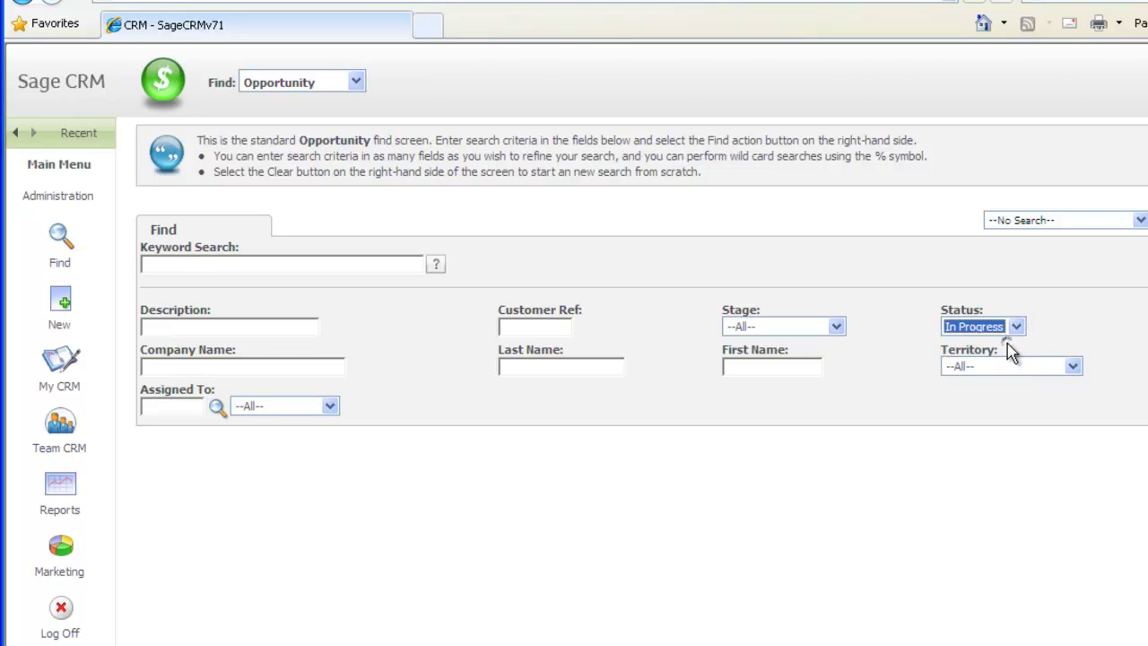
{"action": "left_click", "coordinate": [837, 329]}
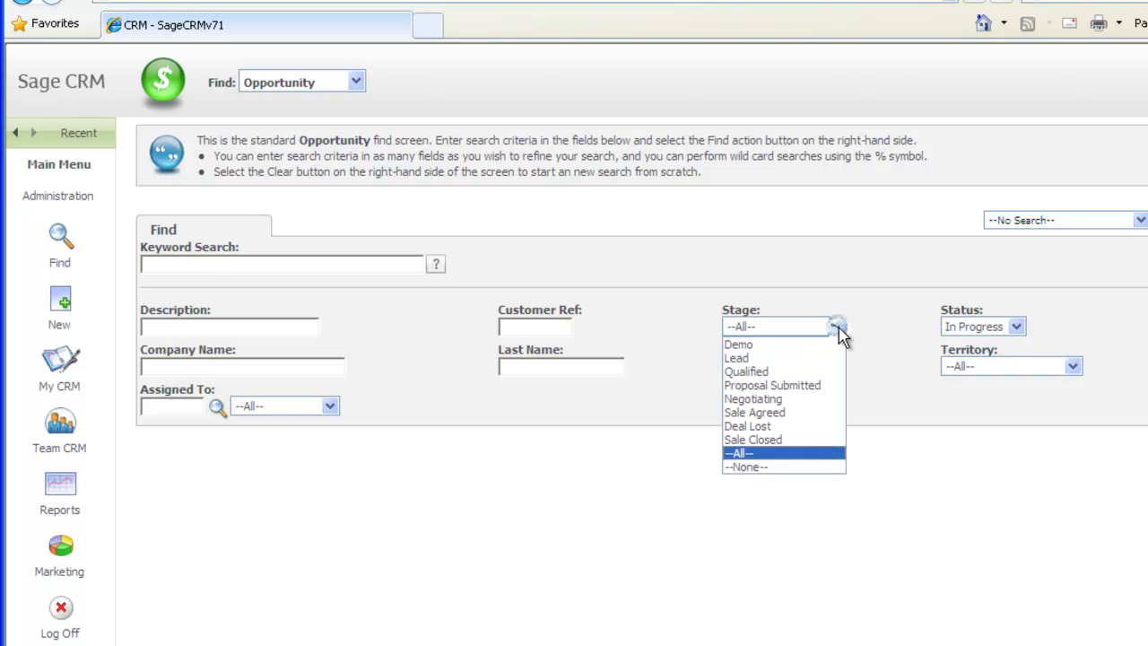
{"action": "left_click", "coordinate": [804, 400]}
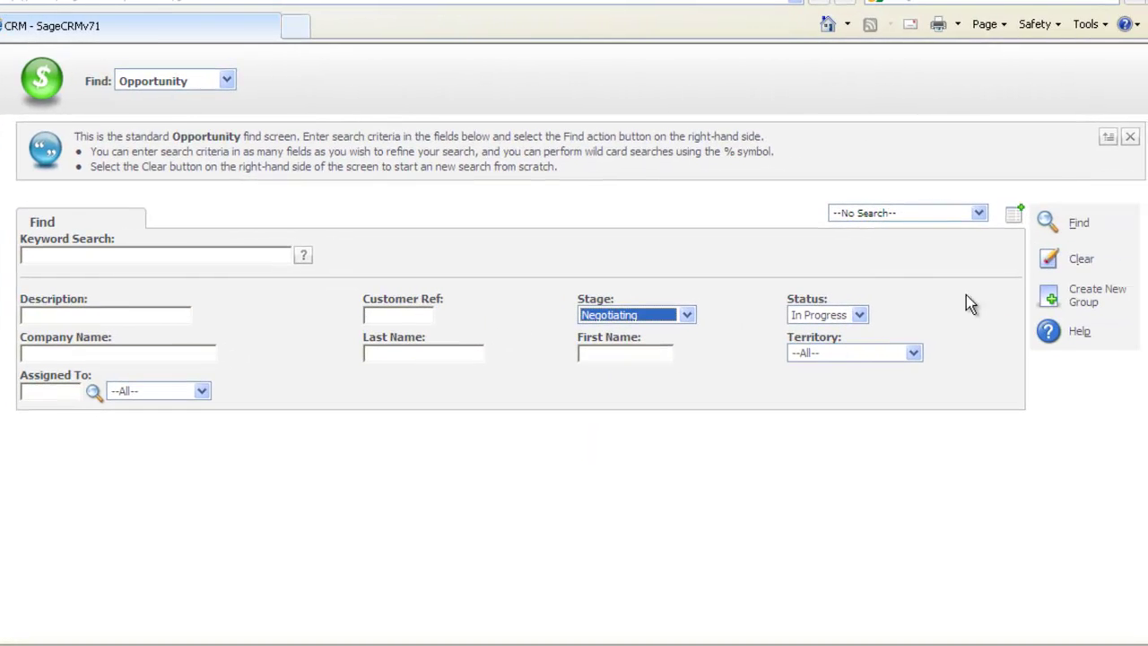
{"action": "left_click", "coordinate": [1055, 225]}
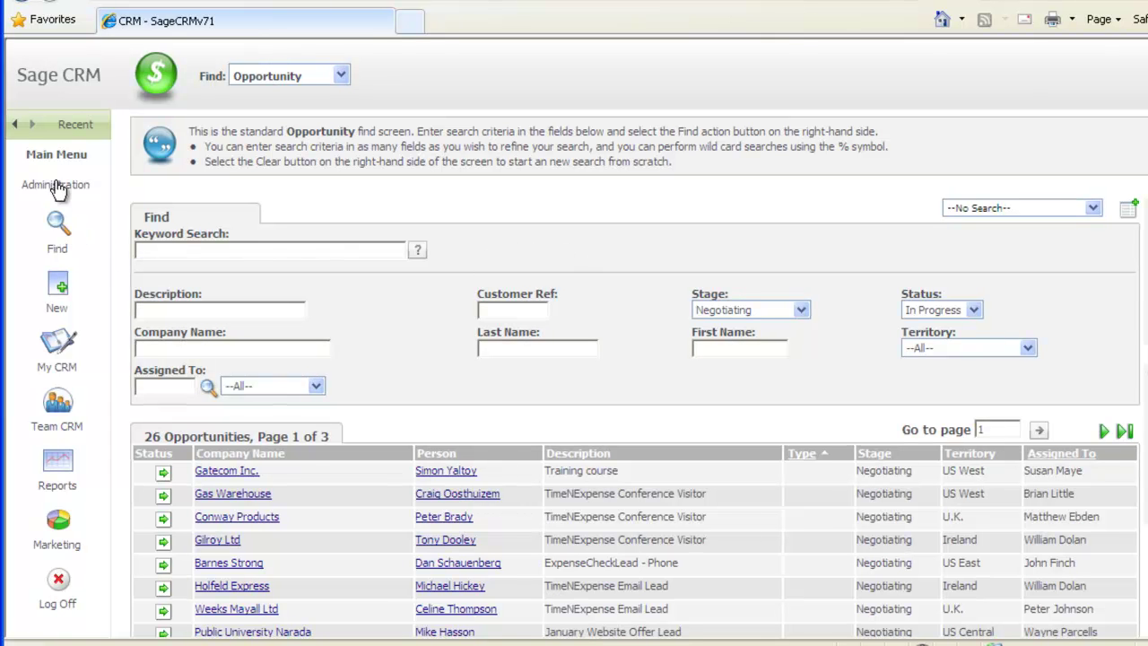
- Reopen Gatecom Inc. from Recent and filter its communications to Phone Out actions
{"action": "left_click", "coordinate": [67, 127]}
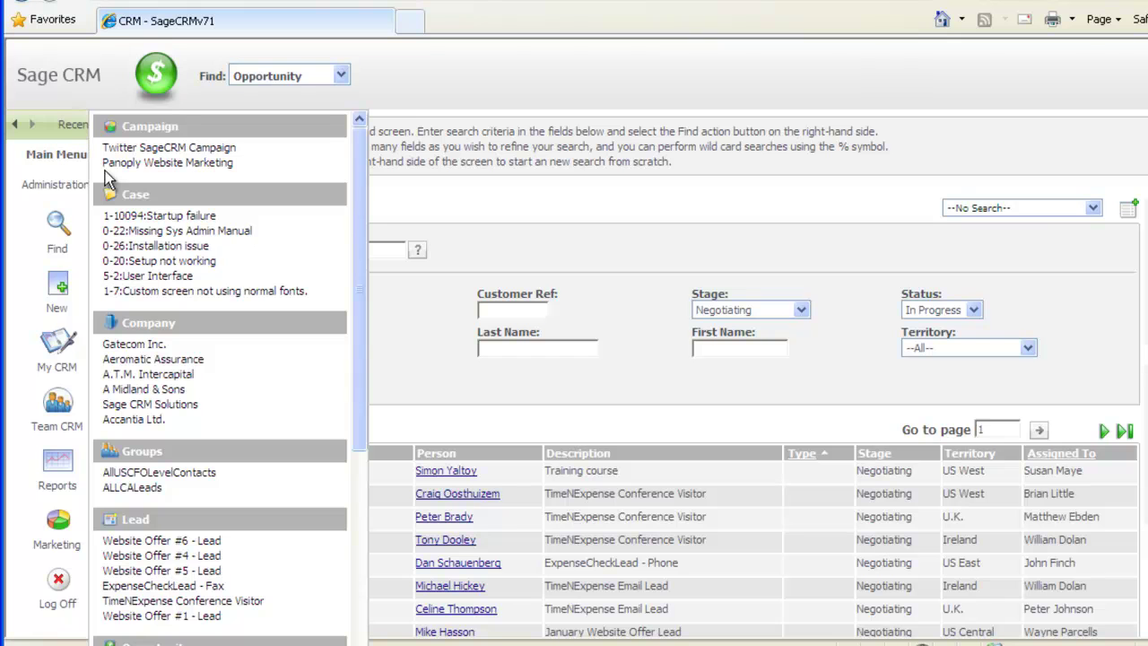
{"action": "left_click", "coordinate": [137, 344]}
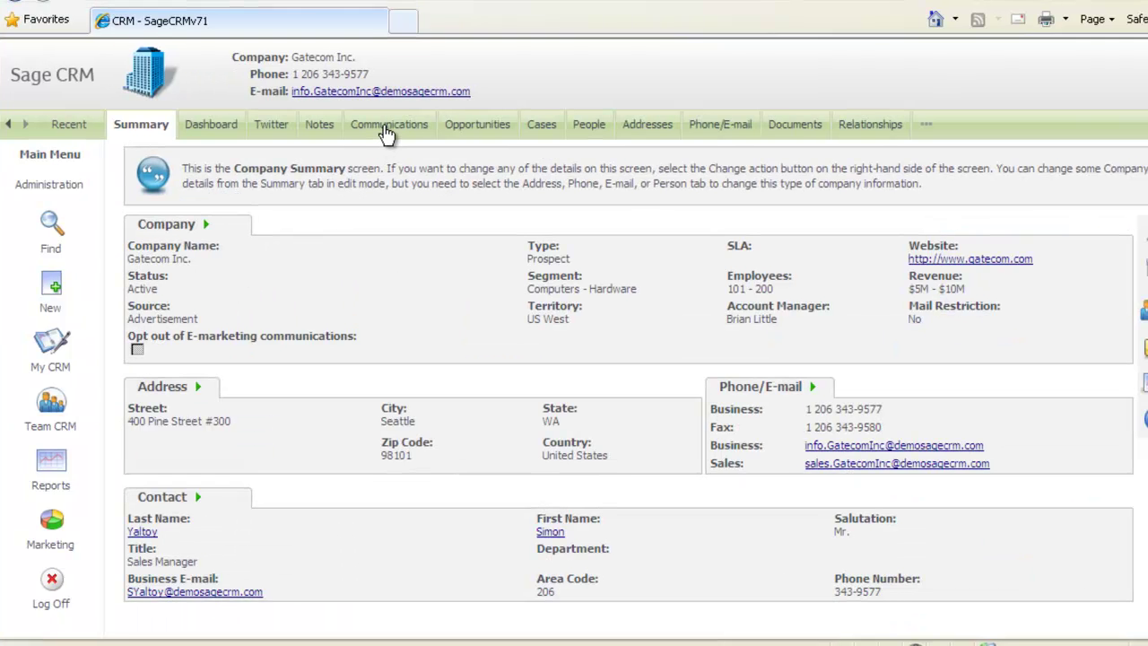
{"action": "left_click", "coordinate": [296, 126]}
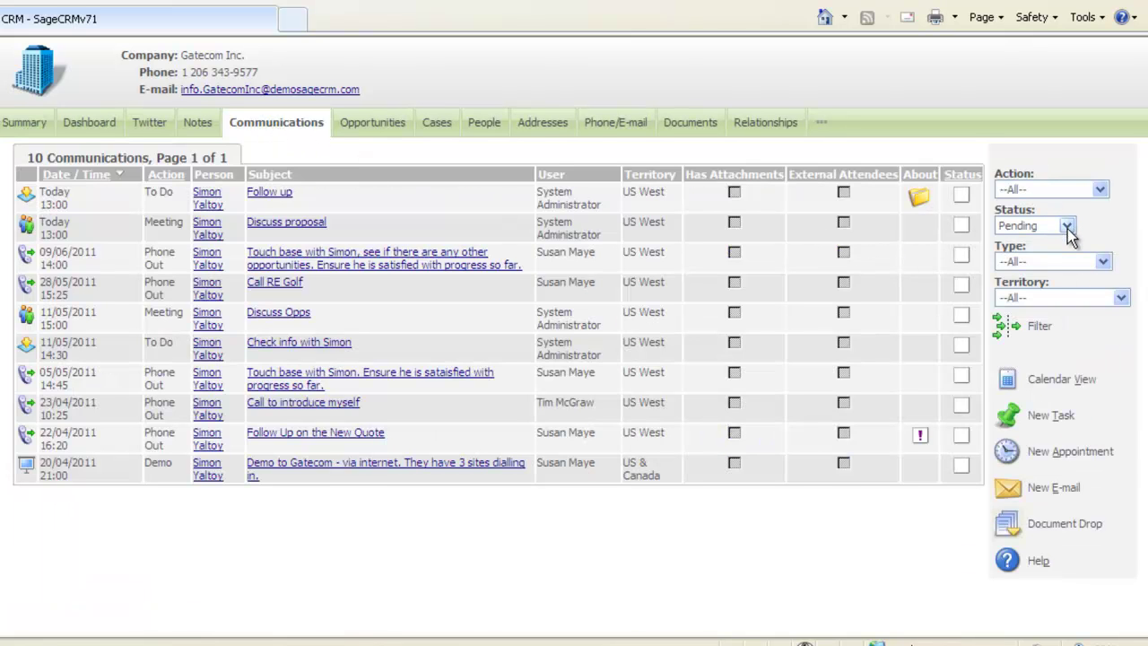
{"action": "left_click", "coordinate": [1102, 191]}
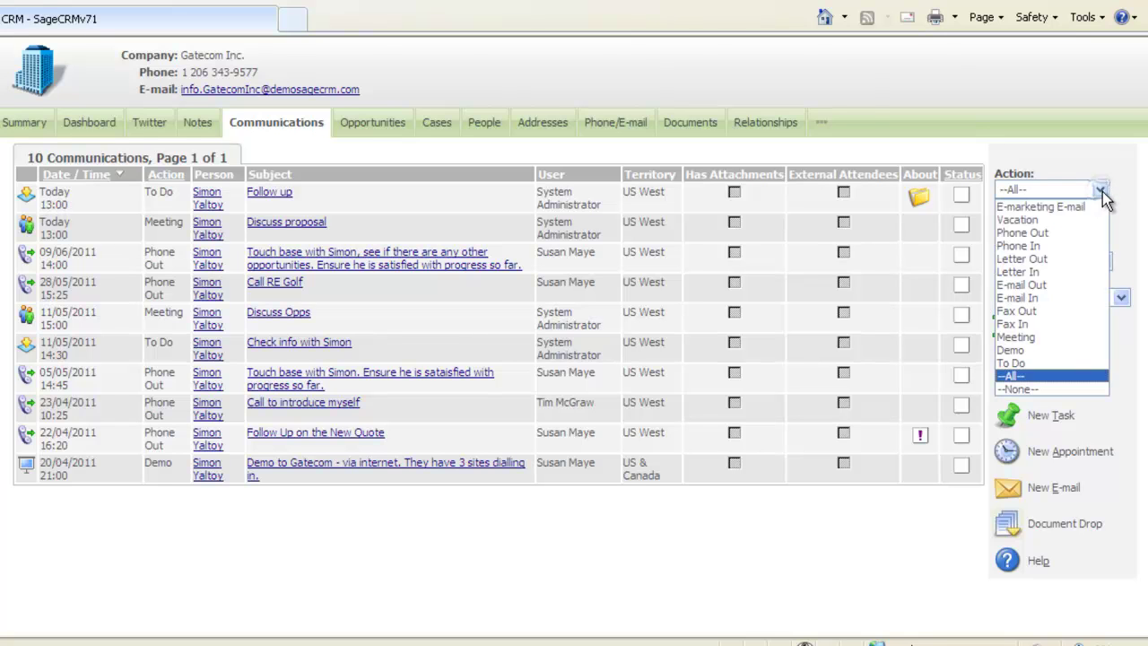
{"action": "left_click", "coordinate": [1045, 235]}
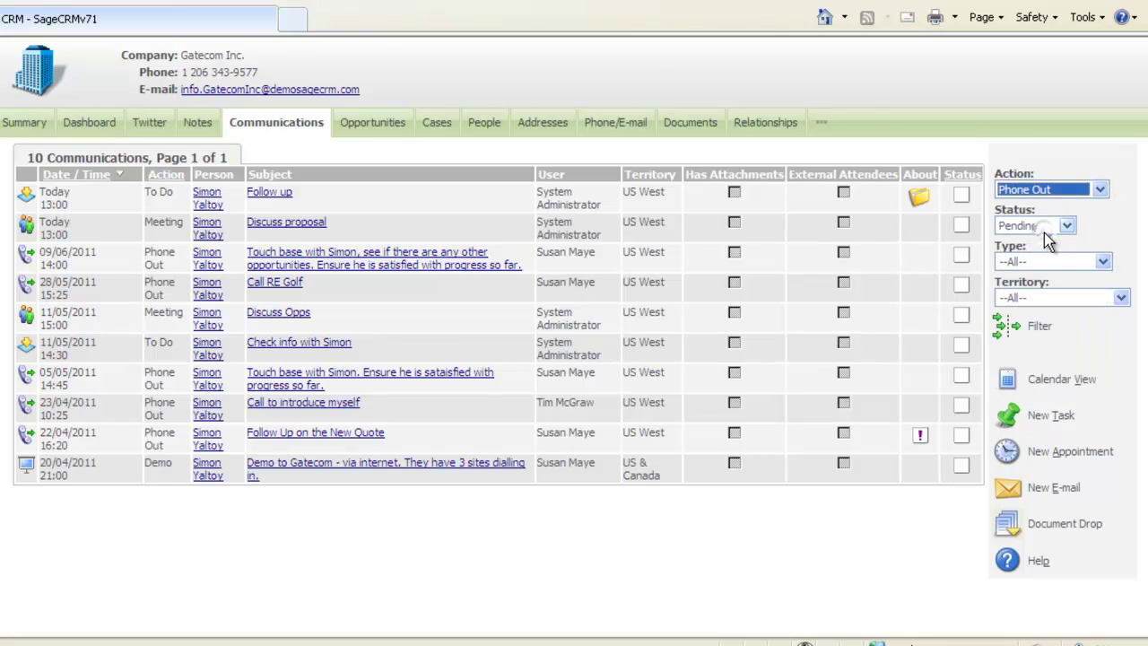
{"action": "left_click", "coordinate": [1006, 330]}
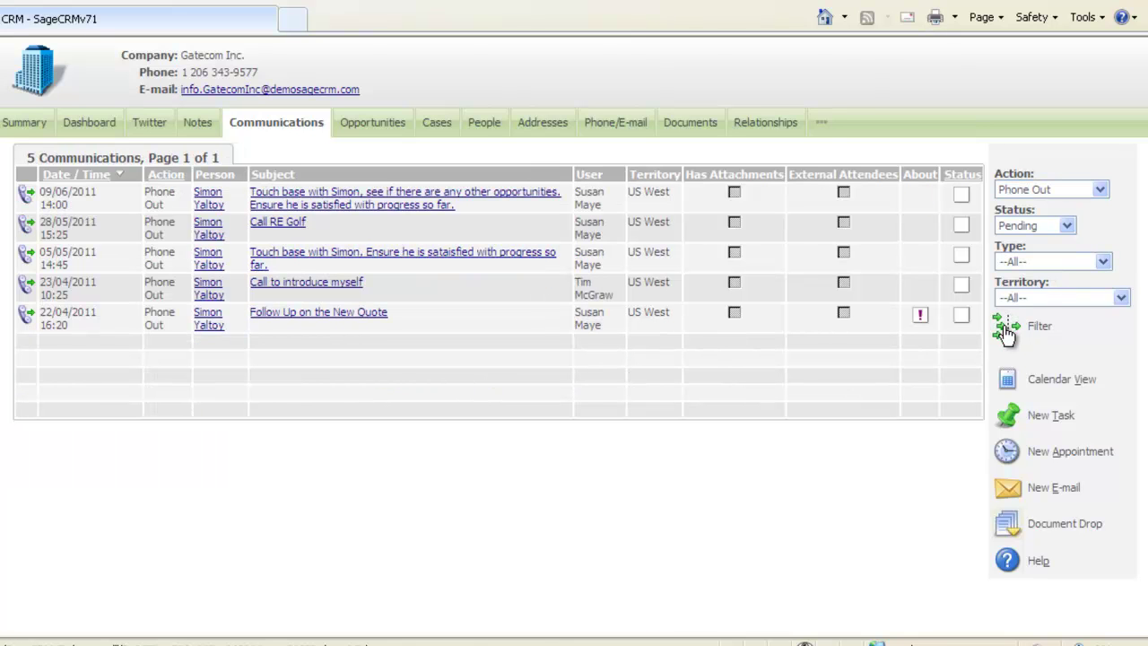